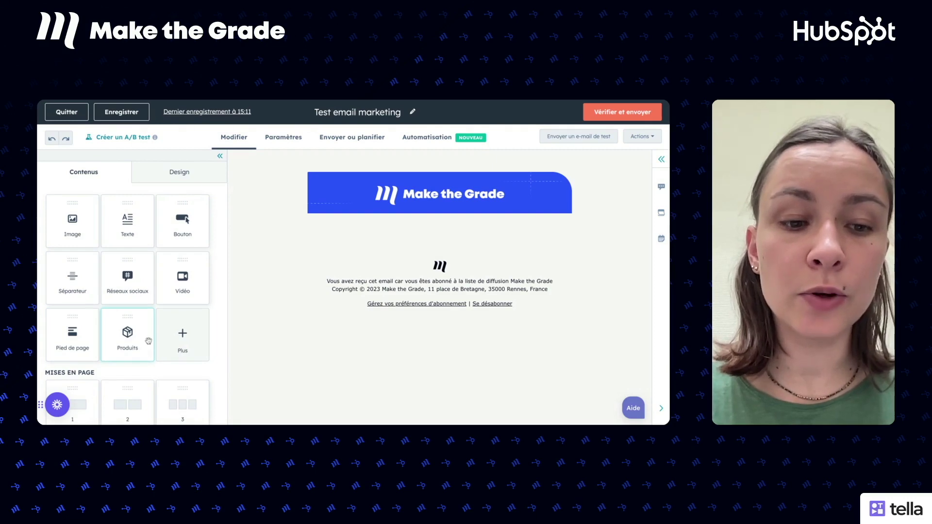
- Add a text block under the header banner and enter the intro paragraph beginning "Les beaux jours sont presque là et avec eux arrive la veille mensuelle"
{"action": "scroll", "coordinate": [149, 342], "scroll_direction": "down", "scroll_amount": 4}
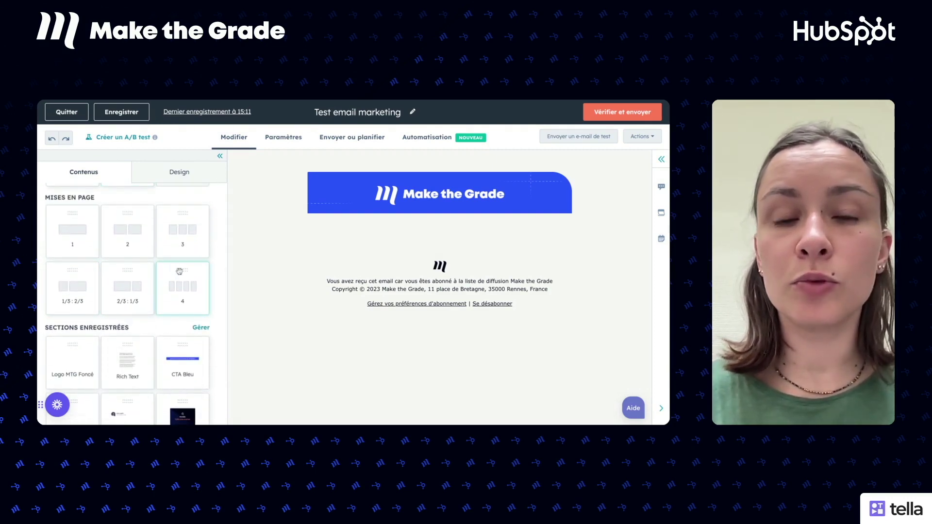
{"action": "scroll", "coordinate": [179, 271], "scroll_direction": "down", "scroll_amount": 2}
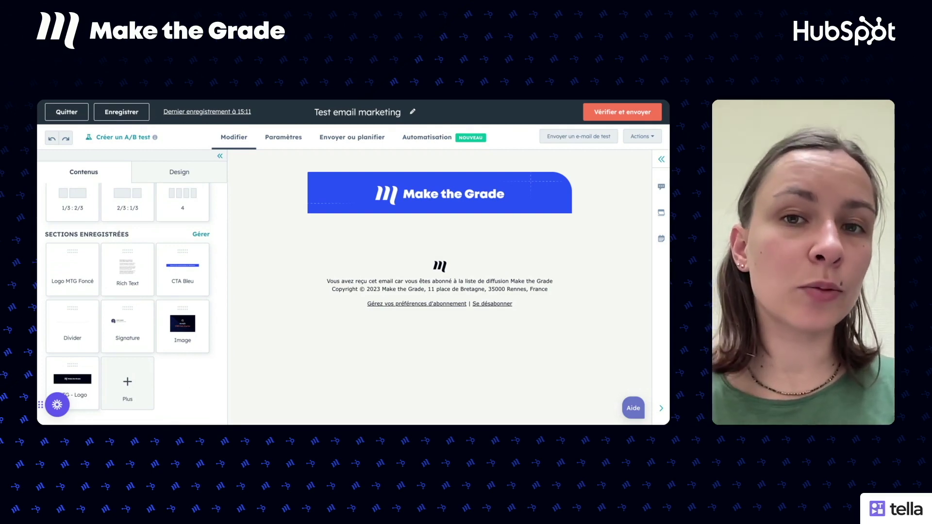
{"action": "scroll", "coordinate": [189, 375], "scroll_direction": "up", "scroll_amount": 6}
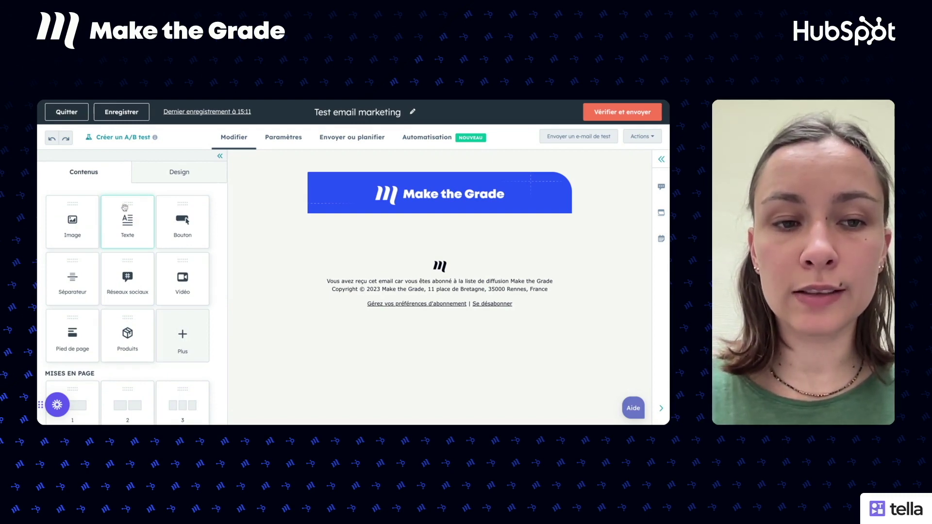
{"action": "left_click_drag", "start_coordinate": [128, 222], "coordinate": [388, 232]}
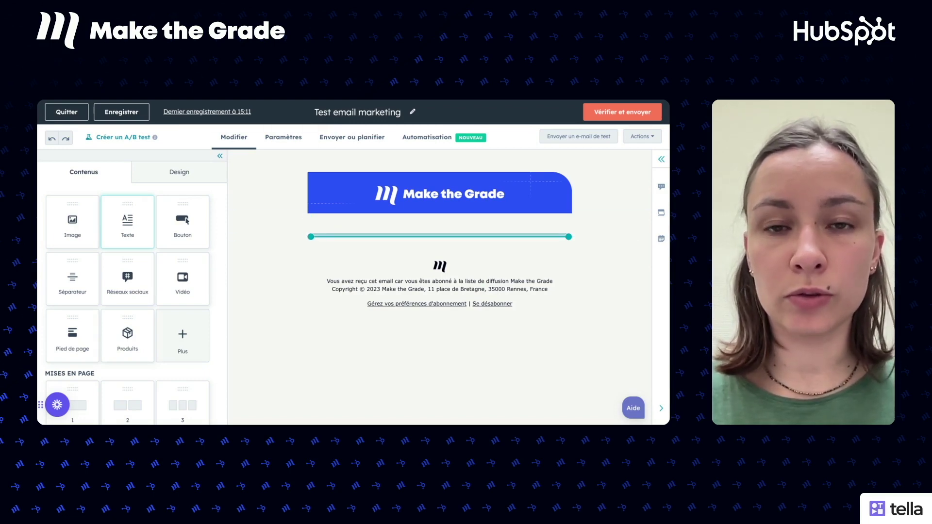
{"action": "left_click_drag", "start_coordinate": [389, 232], "coordinate": [389, 237]}
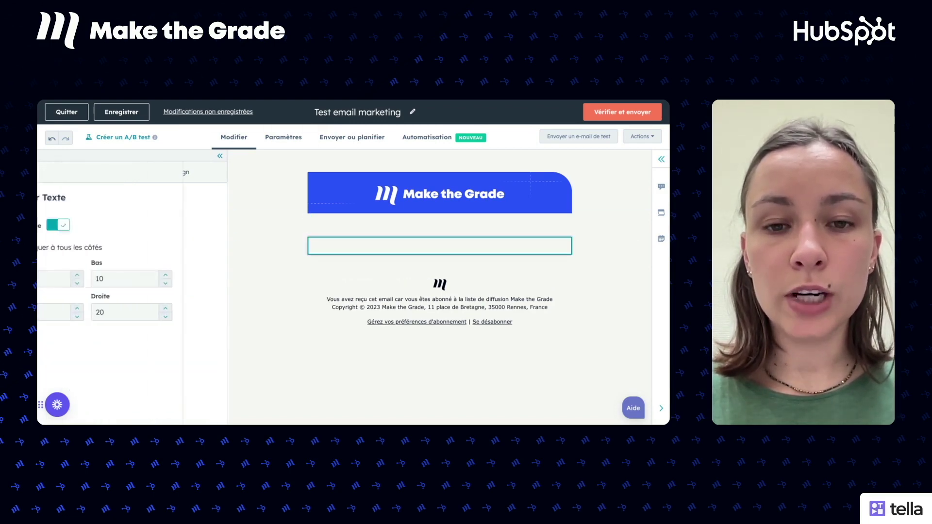
{"action": "left_click", "coordinate": [398, 245]}
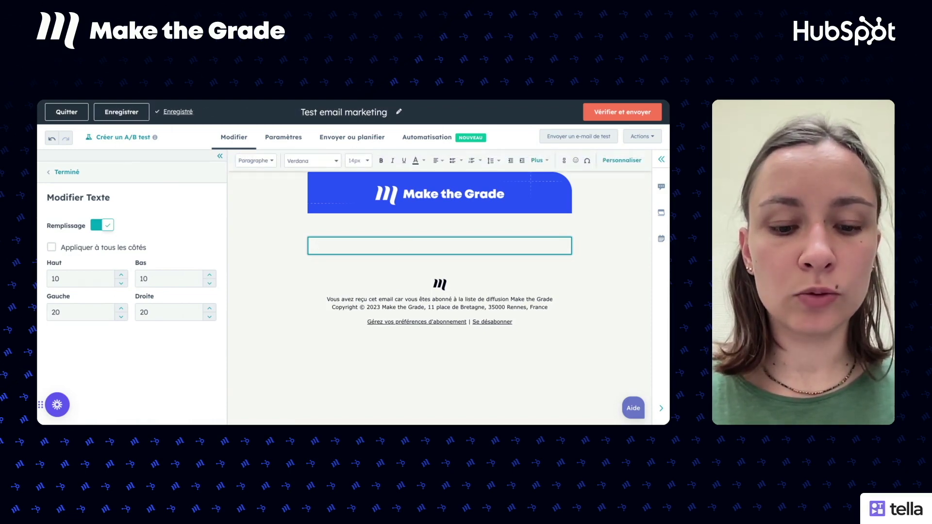
{"action": "type", "text": "Les beaux jours sont presque là et avec eux arrive la veille mensuelle de bonnes pratiques en marketing, CRM et RevOps. Ce mois d'avril est rempli de nouveautés, il ne vous reste plus qu'à activer ces leviers pour votre croissance."}
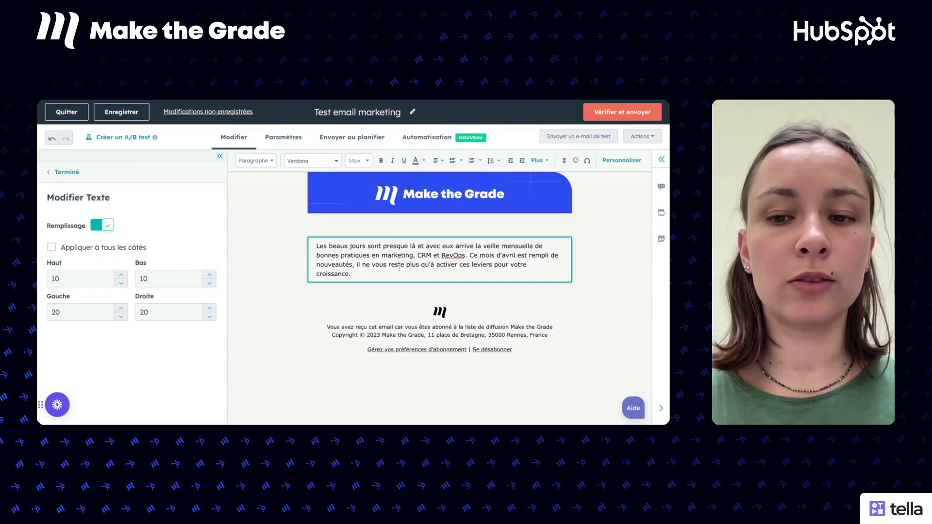
- Add an empty image block above the intro text and a button block directly below the text
{"action": "left_click", "coordinate": [65, 174]}
{"action": "left_click_drag", "start_coordinate": [73, 232], "coordinate": [362, 245]}
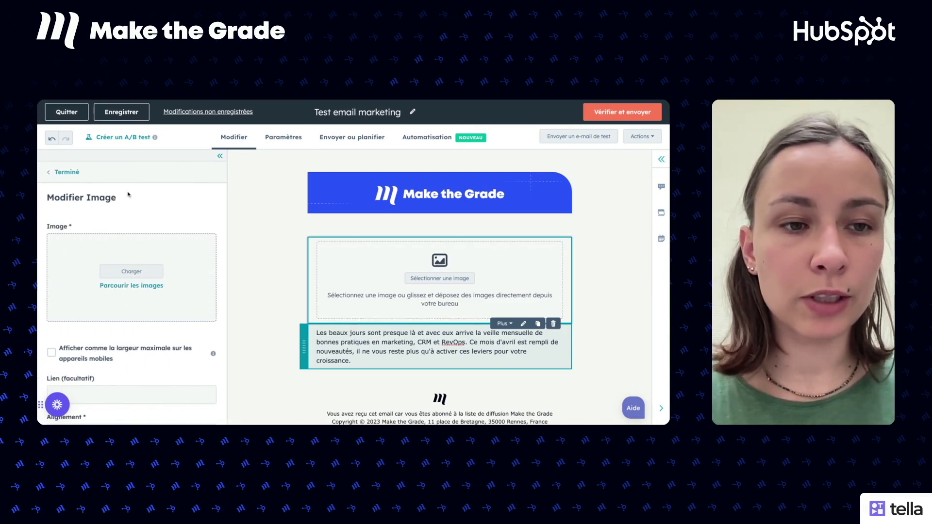
{"action": "left_click", "coordinate": [63, 172]}
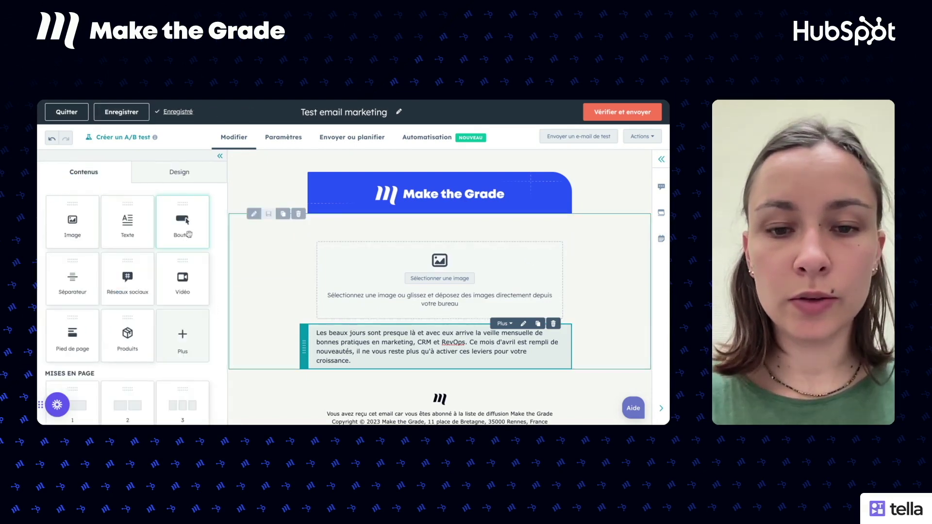
{"action": "left_click_drag", "start_coordinate": [188, 235], "coordinate": [440, 369]}
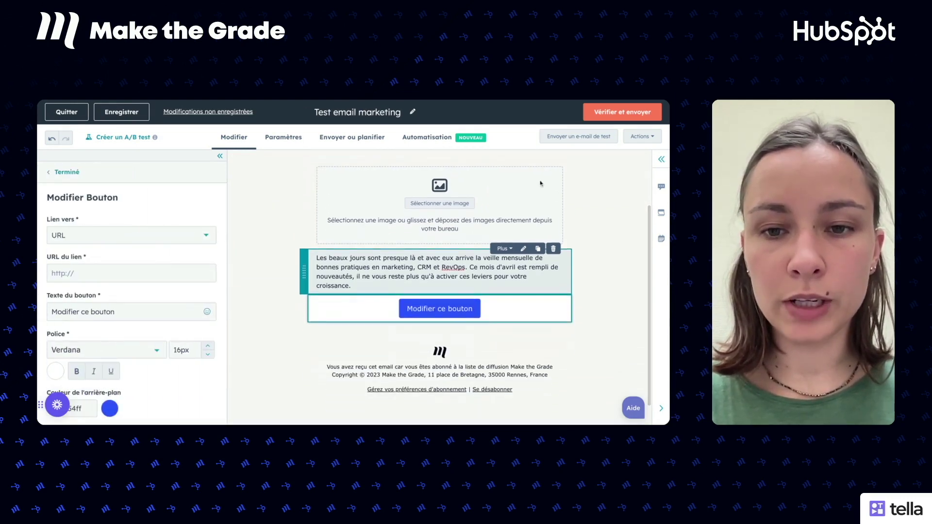
{"action": "left_click", "coordinate": [589, 200]}
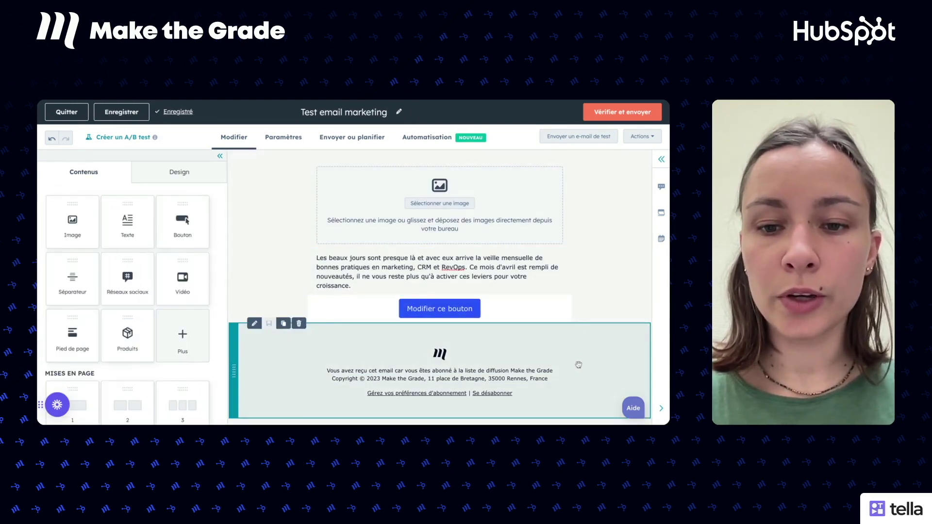
- Move the image block between the intro text and the button, and duplicate the whole section
{"action": "scroll", "coordinate": [578, 334], "scroll_direction": "up", "scroll_amount": 2}
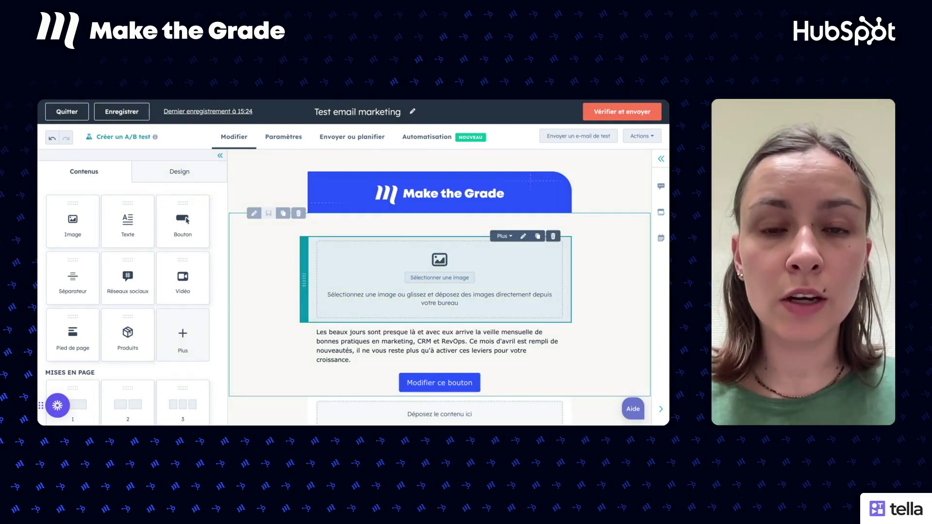
{"action": "left_click_drag", "start_coordinate": [304, 280], "coordinate": [394, 360]}
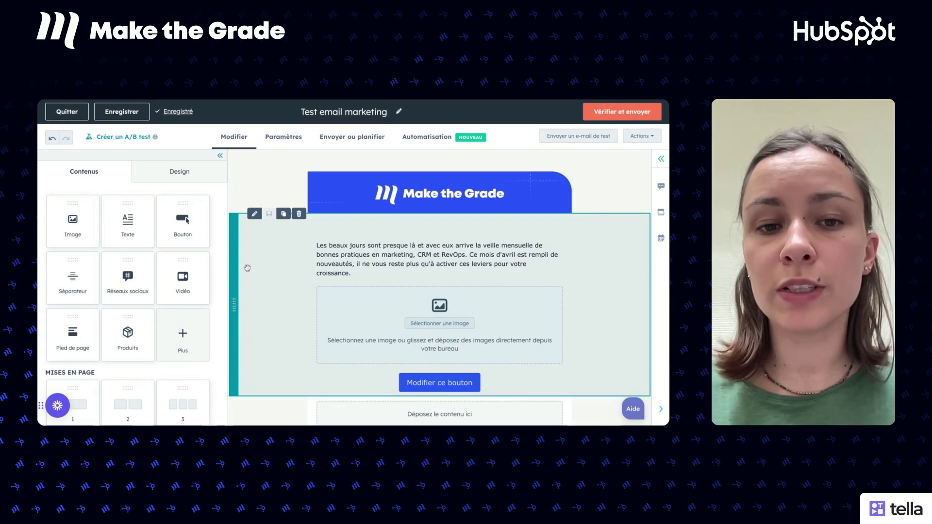
{"action": "left_click", "coordinate": [284, 214]}
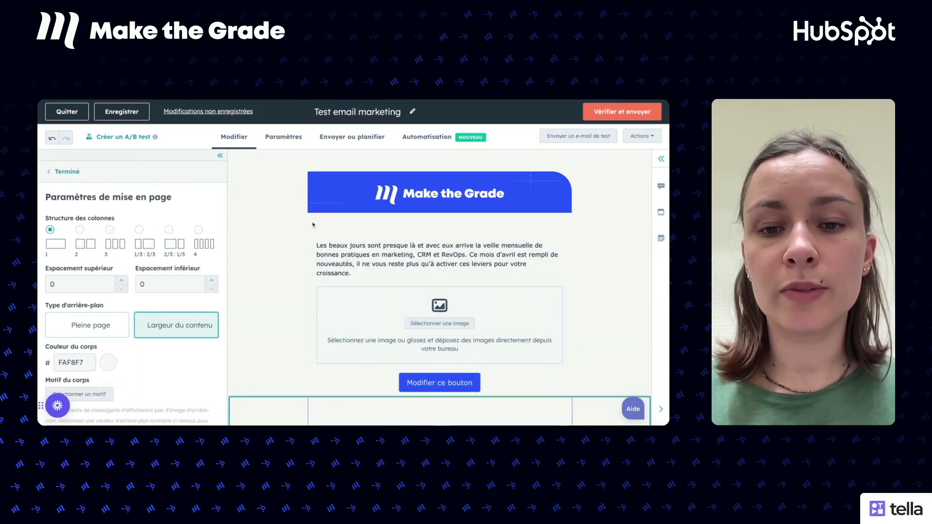
{"action": "scroll", "coordinate": [421, 272], "scroll_direction": "down", "scroll_amount": 2}
{"action": "scroll", "coordinate": [490, 302], "scroll_direction": "up", "scroll_amount": 3}
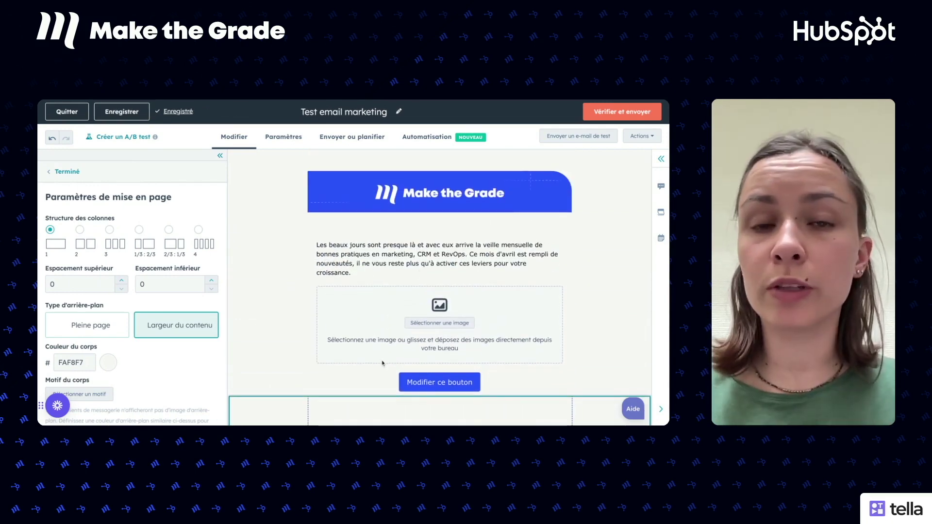
- Insert the saved Image section below the empty content section, above the footer
{"action": "scroll", "coordinate": [475, 377], "scroll_direction": "down", "scroll_amount": 5}
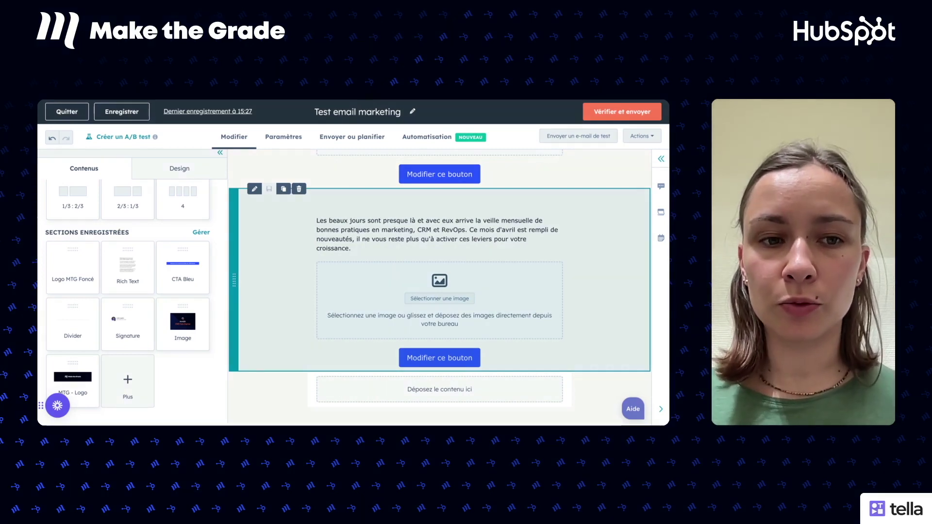
{"action": "scroll", "coordinate": [140, 282], "scroll_direction": "up", "scroll_amount": 5}
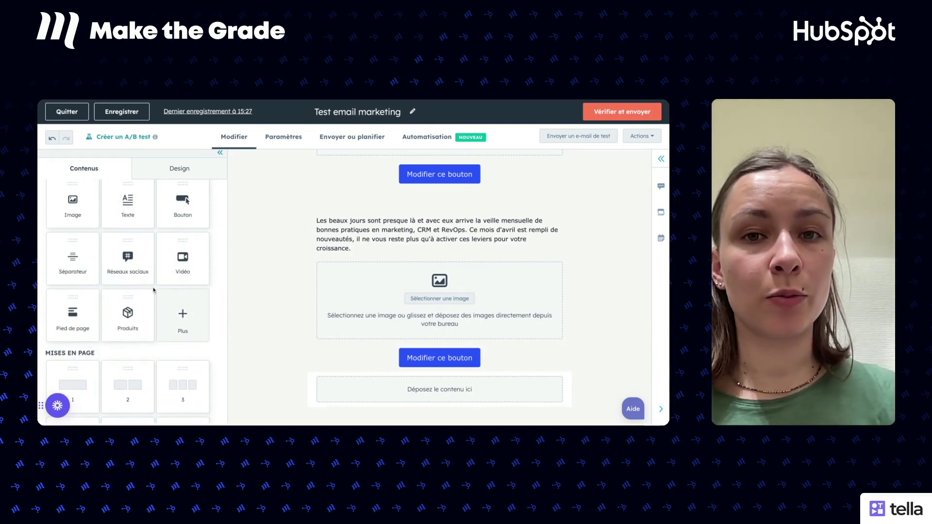
{"action": "scroll", "coordinate": [153, 290], "scroll_direction": "down", "scroll_amount": 5}
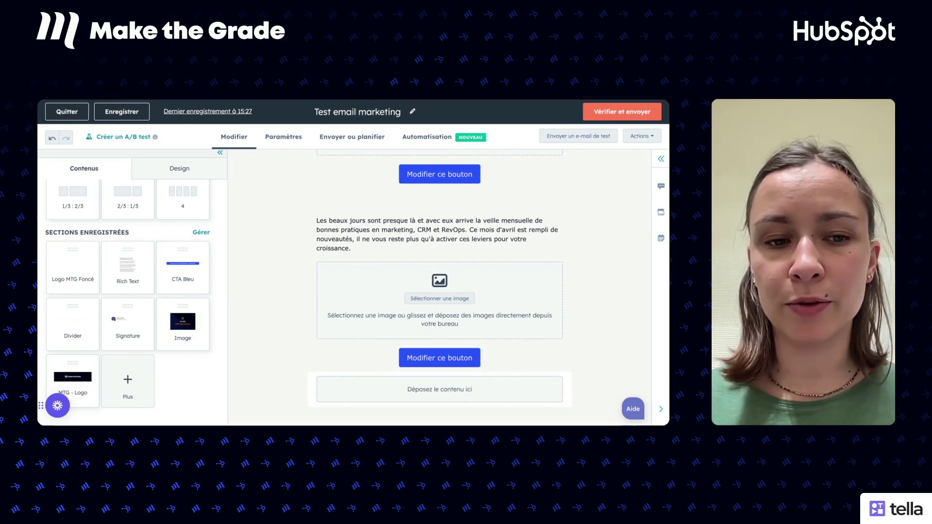
{"action": "scroll", "coordinate": [440, 271], "scroll_direction": "down", "scroll_amount": 3}
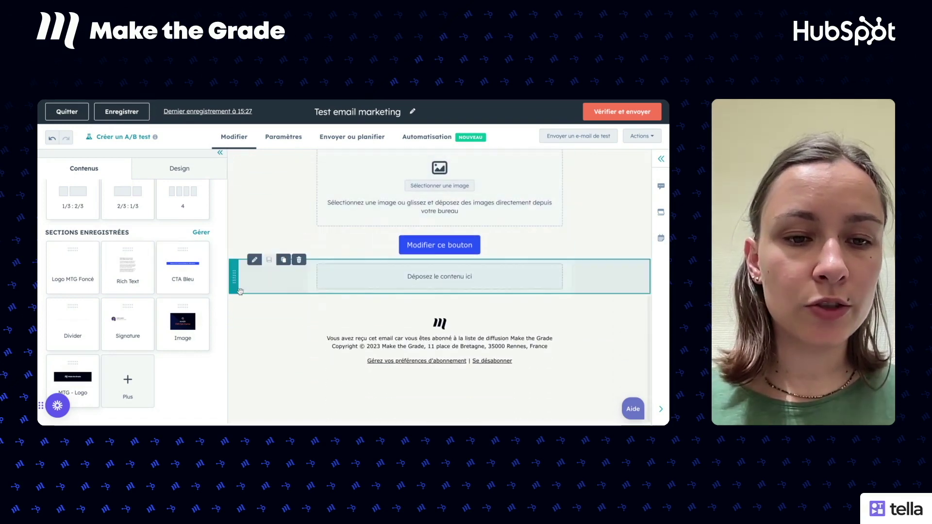
{"action": "left_click_drag", "start_coordinate": [200, 324], "coordinate": [412, 293]}
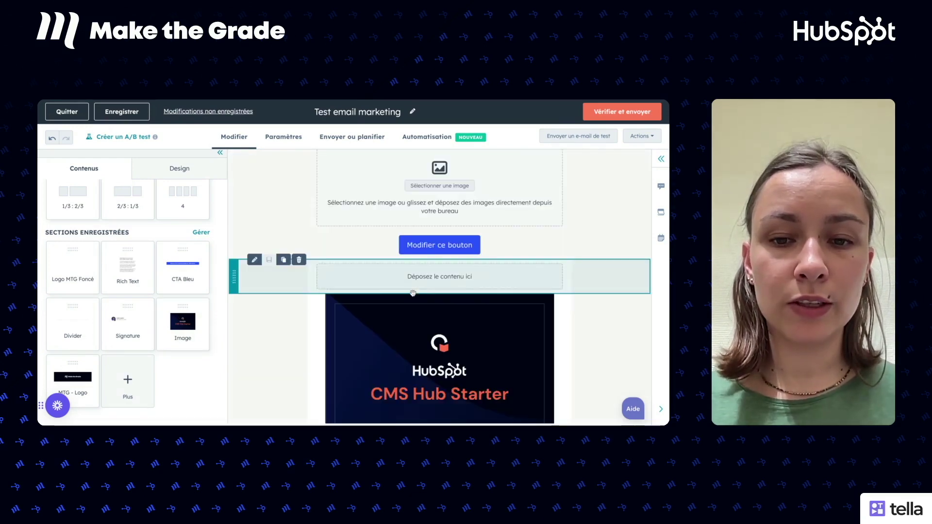
- Insert the saved Rich Text section below the CMS Hub Starter image and the saved CTA Bleu section beneath it
{"action": "scroll", "coordinate": [459, 301], "scroll_direction": "down", "scroll_amount": 3}
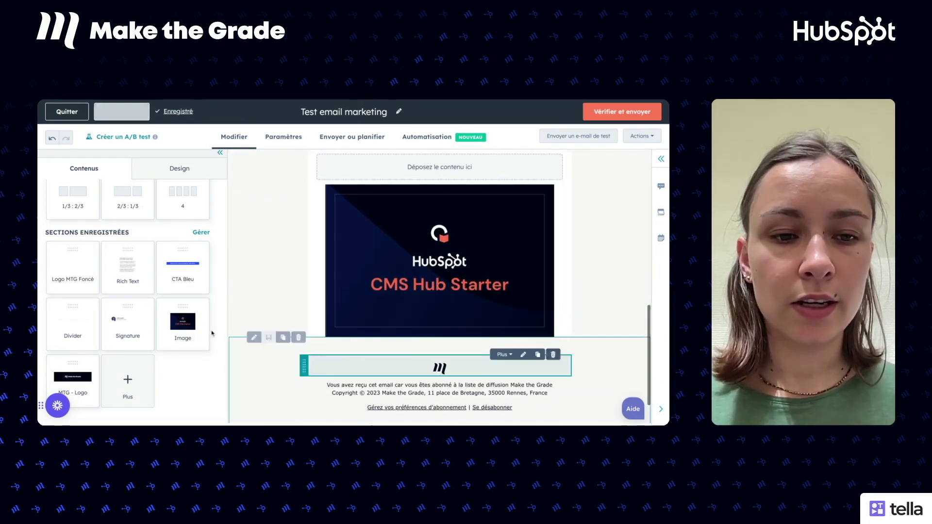
{"action": "left_click_drag", "start_coordinate": [122, 266], "coordinate": [437, 338]}
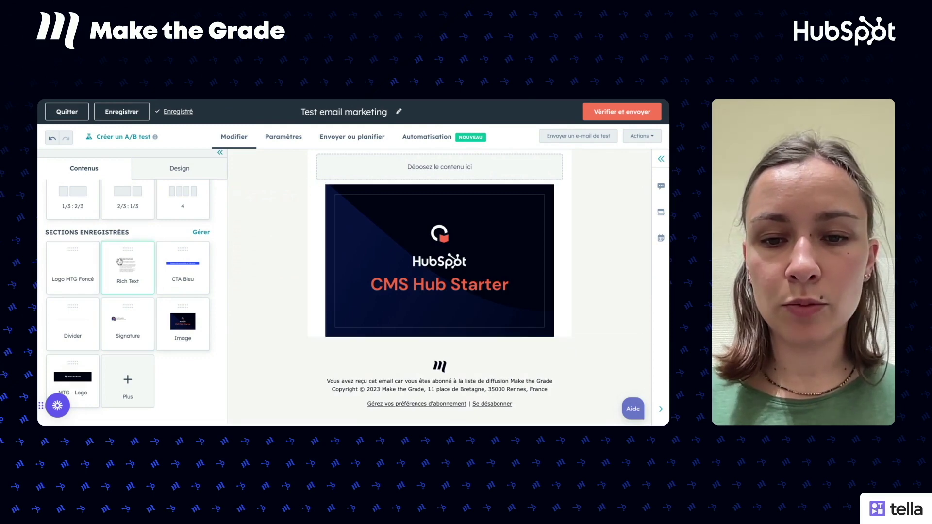
{"action": "scroll", "coordinate": [472, 308], "scroll_direction": "down", "scroll_amount": 2}
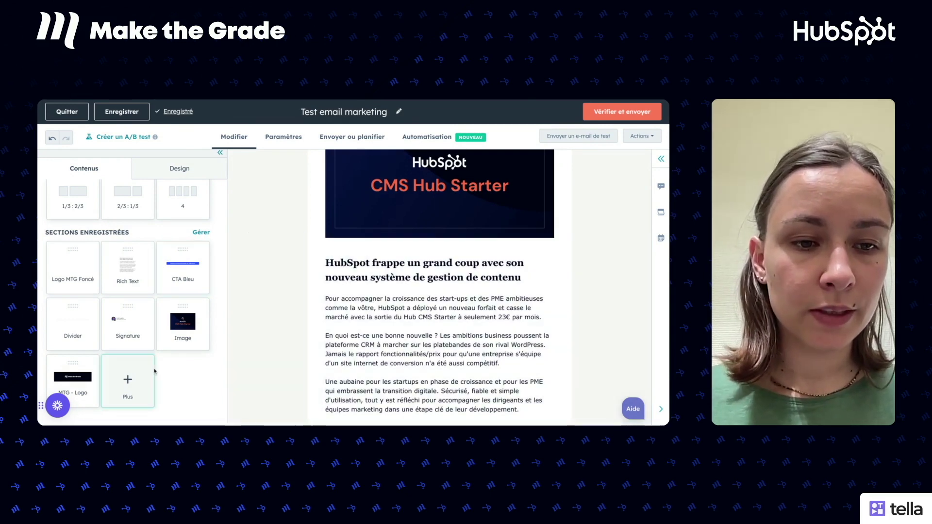
{"action": "scroll", "coordinate": [301, 306], "scroll_direction": "down", "scroll_amount": 2}
{"action": "left_click_drag", "start_coordinate": [181, 263], "coordinate": [439, 362]}
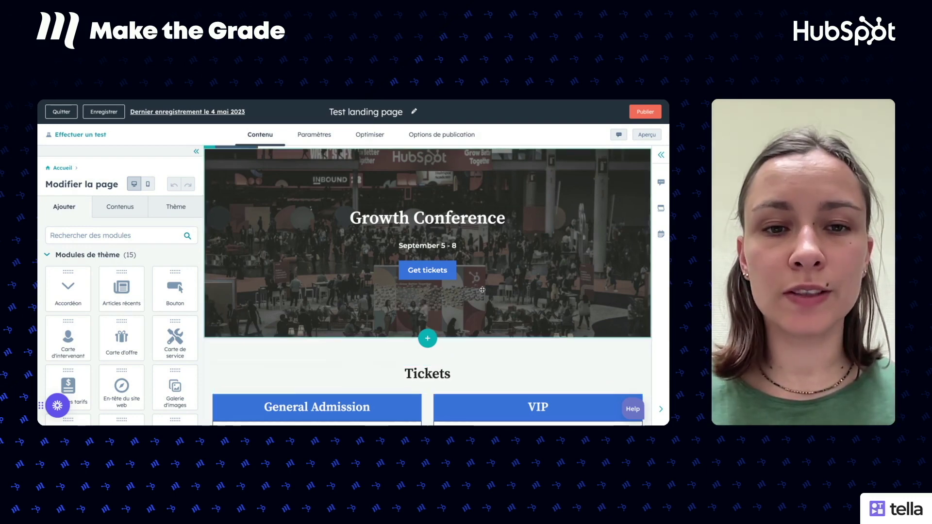
- Examine the Test landing page's hero, Tickets and About sections and the available theme modules
{"action": "scroll", "coordinate": [483, 290], "scroll_direction": "down", "scroll_amount": 2}
{"action": "scroll", "coordinate": [483, 290], "scroll_direction": "up", "scroll_amount": 1}
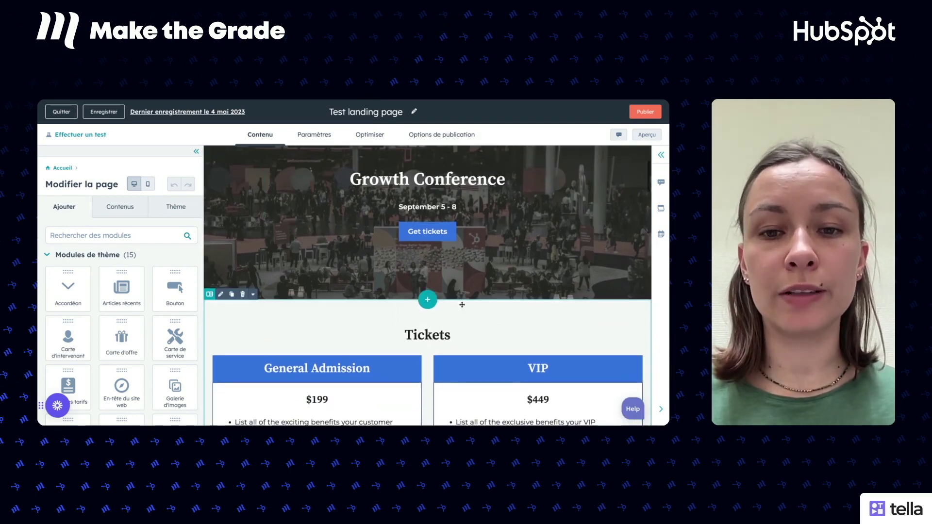
{"action": "scroll", "coordinate": [454, 247], "scroll_direction": "down", "scroll_amount": 2}
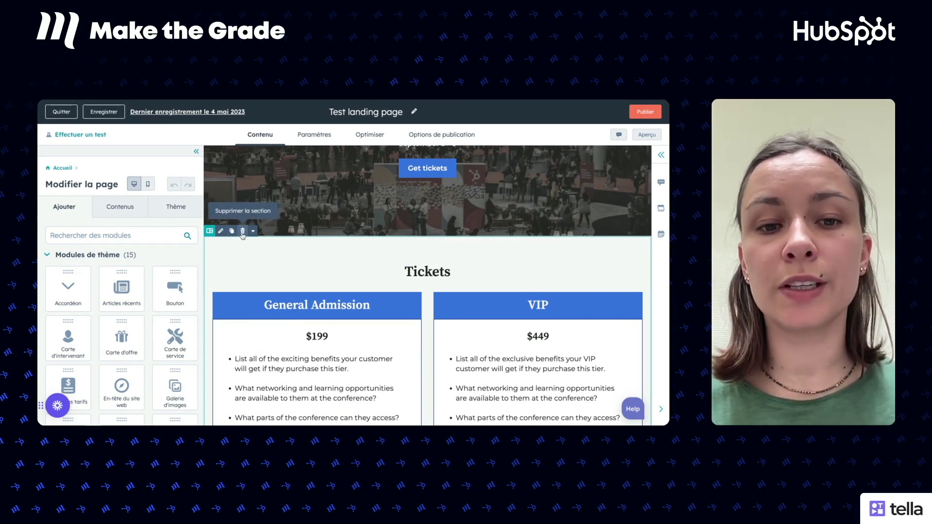
{"action": "scroll", "coordinate": [442, 249], "scroll_direction": "down", "scroll_amount": 1}
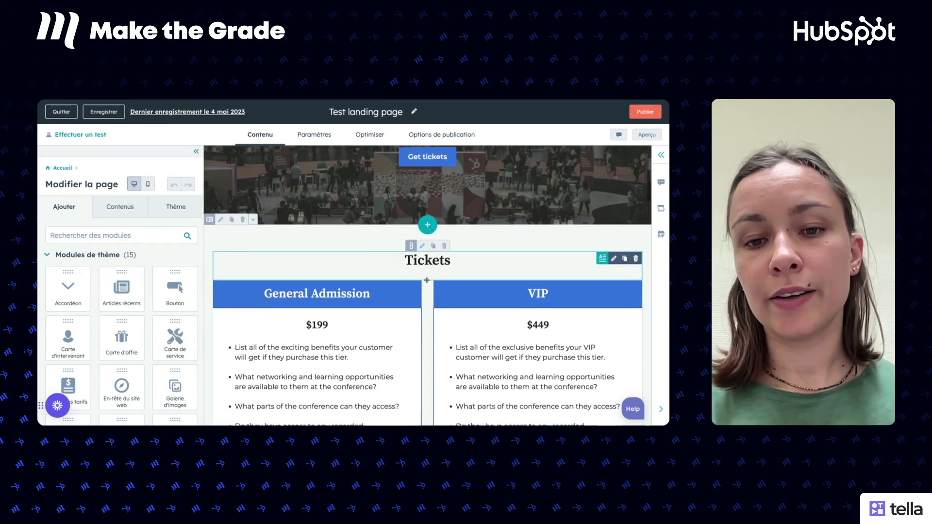
{"action": "scroll", "coordinate": [452, 262], "scroll_direction": "down", "scroll_amount": 2}
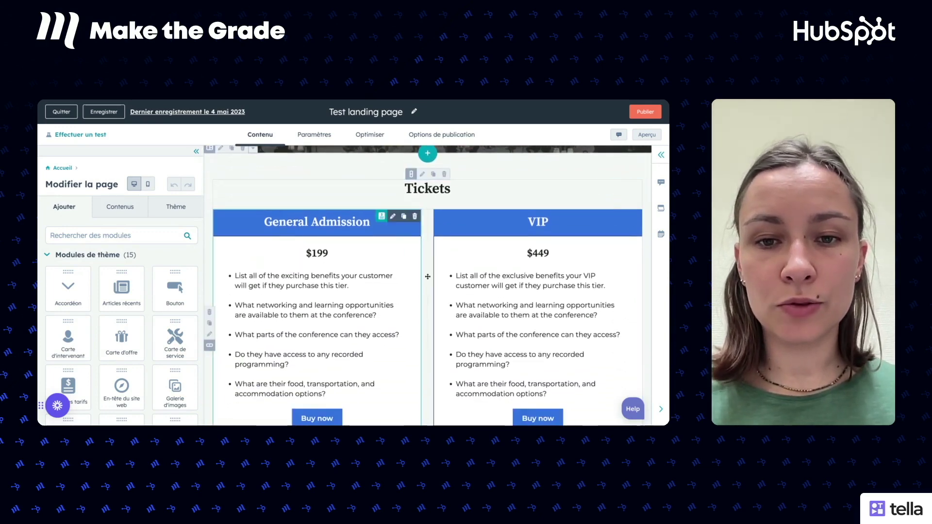
{"action": "scroll", "coordinate": [466, 273], "scroll_direction": "down", "scroll_amount": 10}
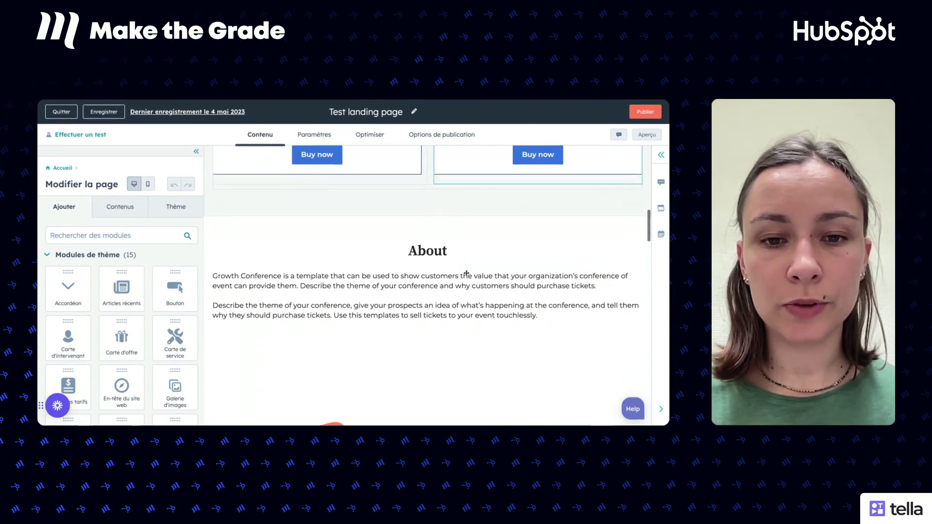
{"action": "scroll", "coordinate": [427, 286], "scroll_direction": "up", "scroll_amount": 2}
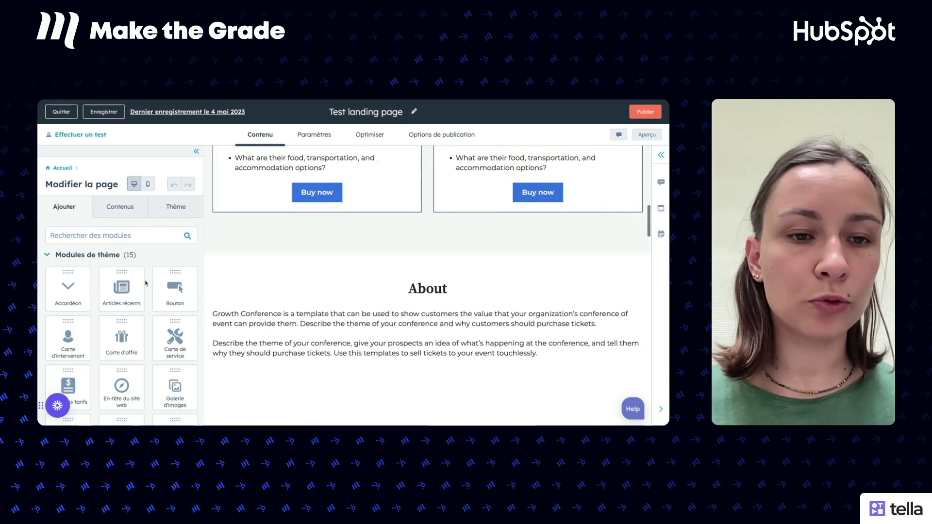
{"action": "scroll", "coordinate": [146, 283], "scroll_direction": "down", "scroll_amount": 2}
{"action": "scroll", "coordinate": [146, 283], "scroll_direction": "up", "scroll_amount": 2}
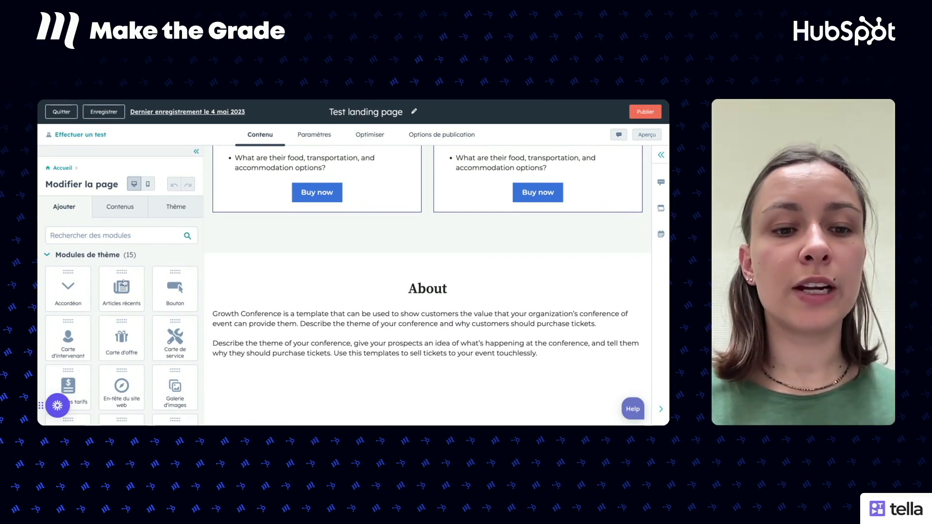
{"action": "scroll", "coordinate": [143, 321], "scroll_direction": "down", "scroll_amount": 1}
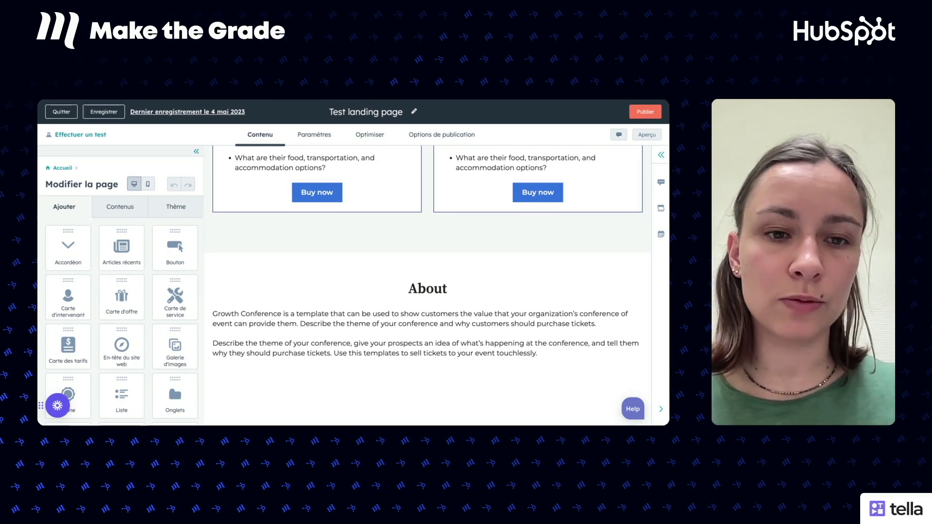
- Open the section library between the Tickets and About sections and browse the theme sections
{"action": "scroll", "coordinate": [428, 272], "scroll_direction": "up", "scroll_amount": 1}
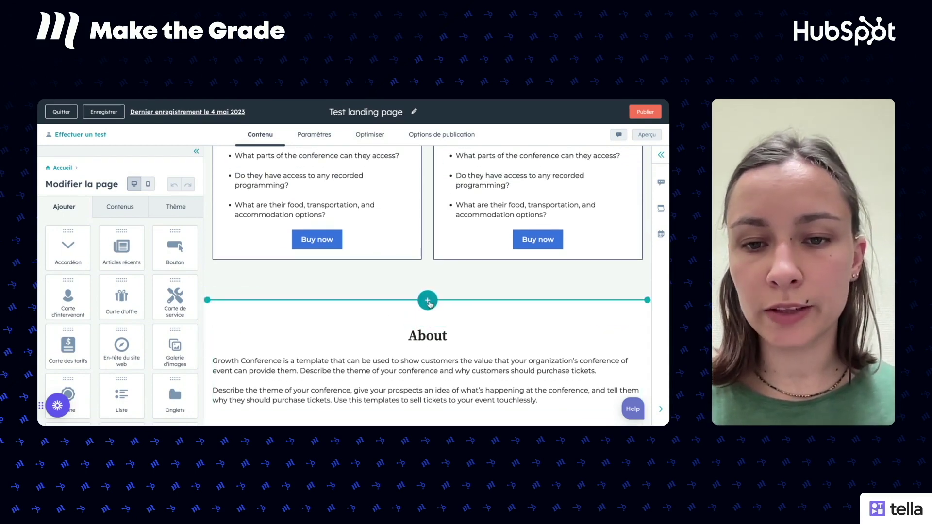
{"action": "left_click", "coordinate": [427, 301]}
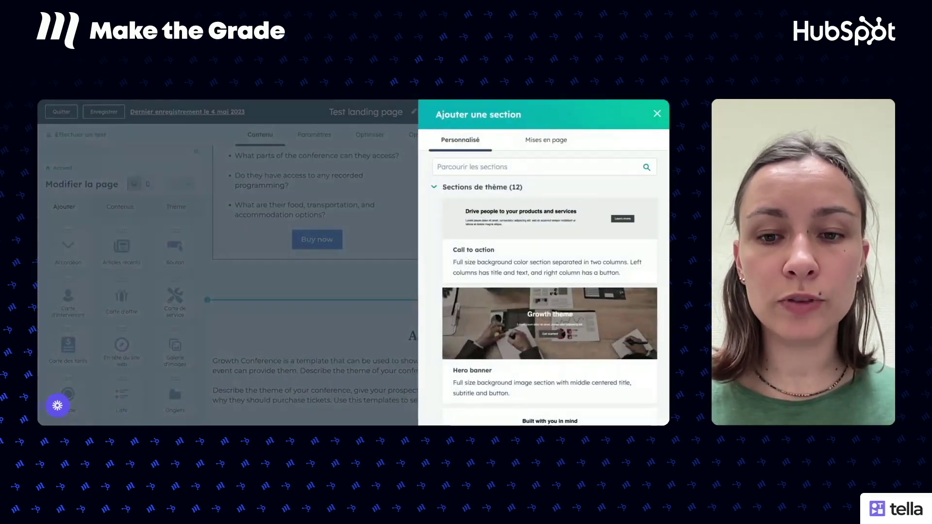
{"action": "scroll", "coordinate": [528, 256], "scroll_direction": "down", "scroll_amount": 12}
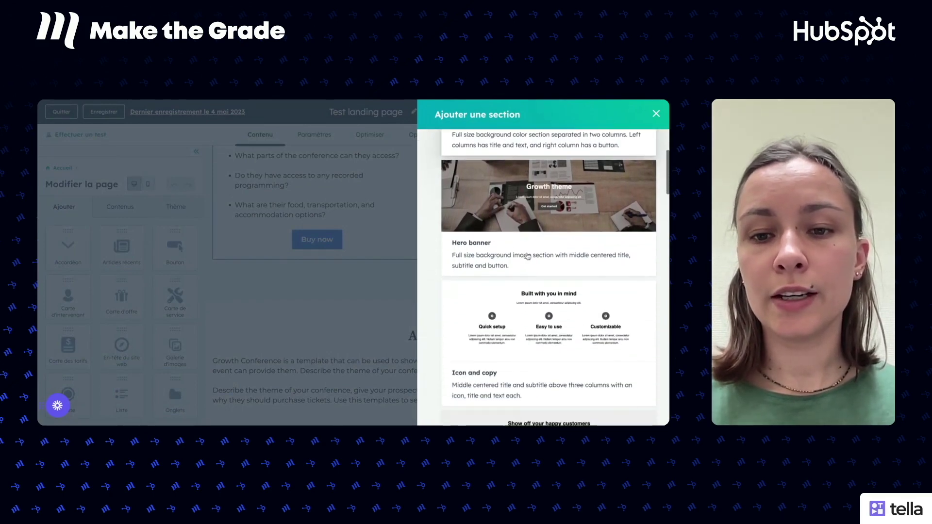
{"action": "scroll", "coordinate": [534, 228], "scroll_direction": "down", "scroll_amount": 10}
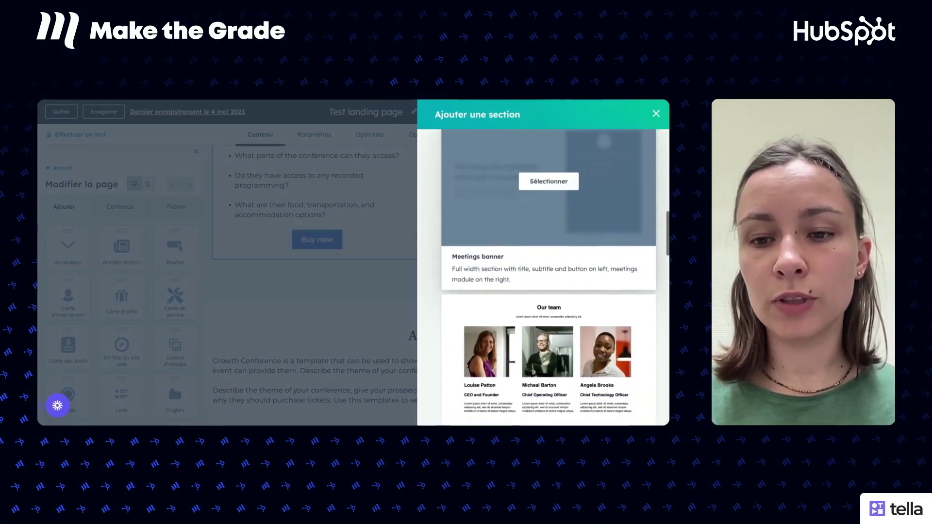